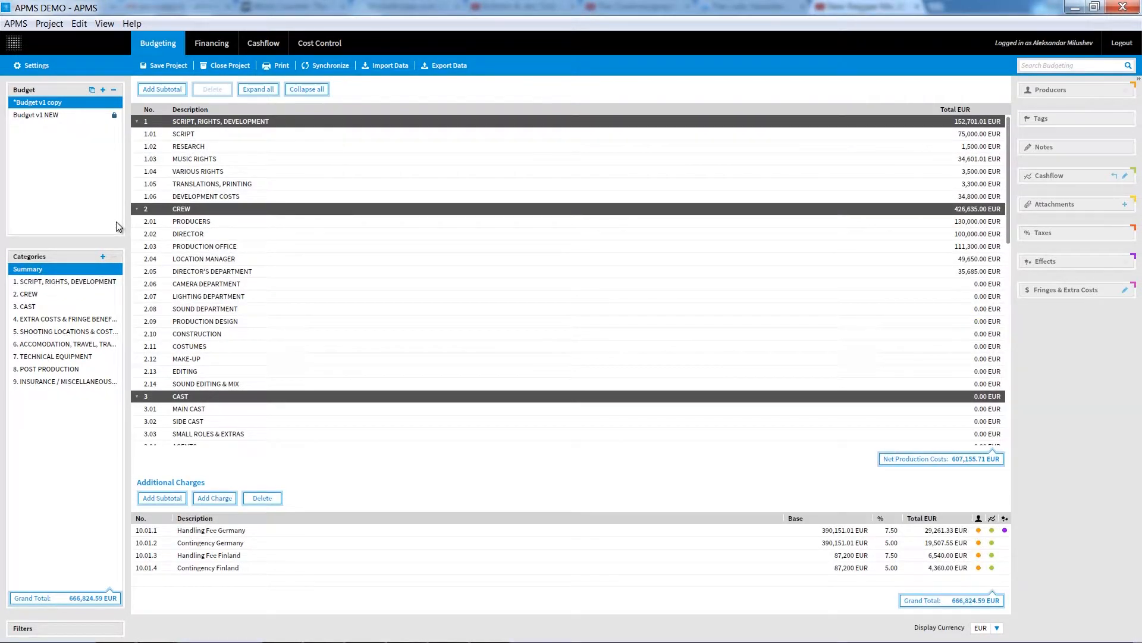
Step: In the project's cashflow setup, add a milestone named "first week of shooting" shortly after First Day of Principal Shooting
{"action": "left_click", "coordinate": [30, 67]}
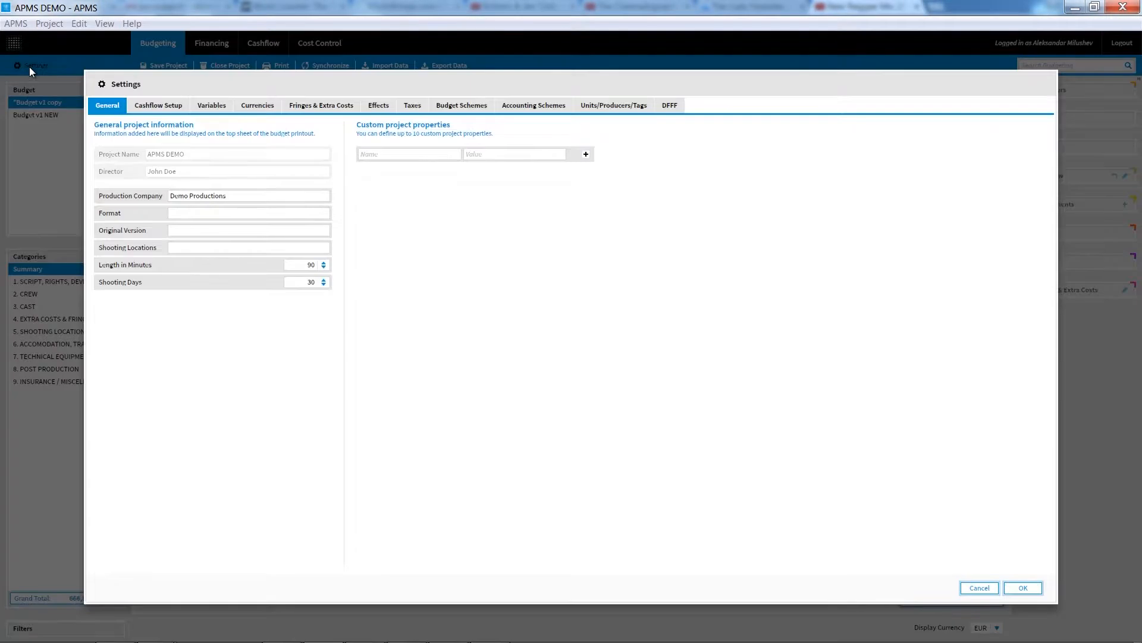
{"action": "left_click", "coordinate": [134, 108]}
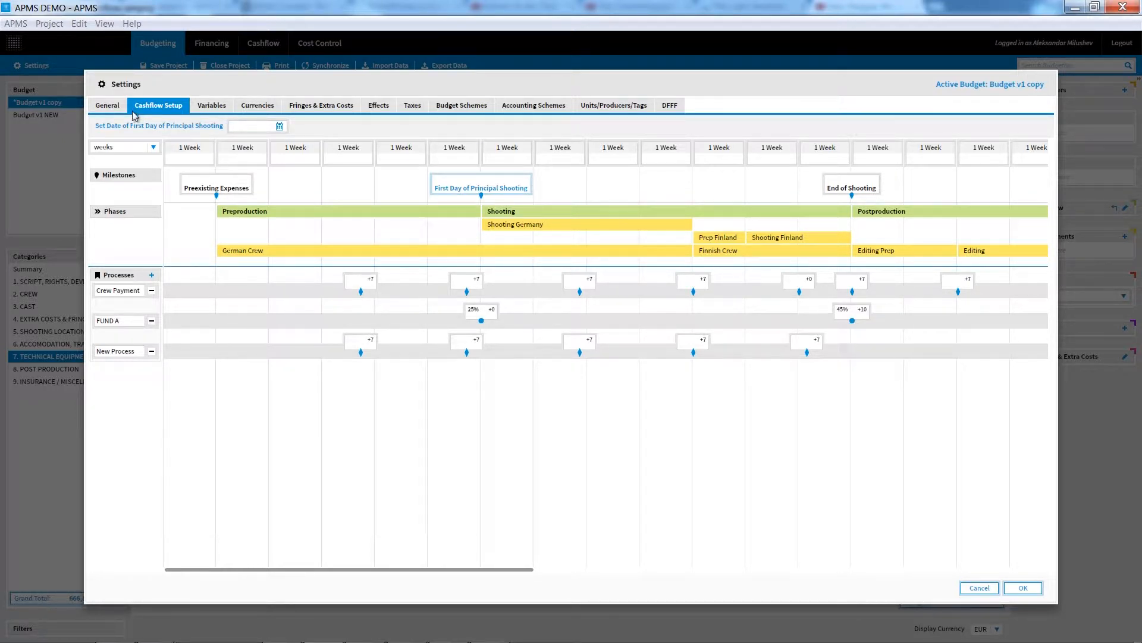
{"action": "double_click", "coordinate": [561, 187]}
{"action": "type", "text": "first week of shooting"}
{"action": "key", "text": "Return"}
{"action": "mouse_move", "coordinate": [576, 182]}
{"action": "left_mouse_down"}
{"action": "mouse_move", "coordinate": [628, 184]}
{"action": "mouse_move", "coordinate": [565, 186]}
{"action": "left_mouse_up"}
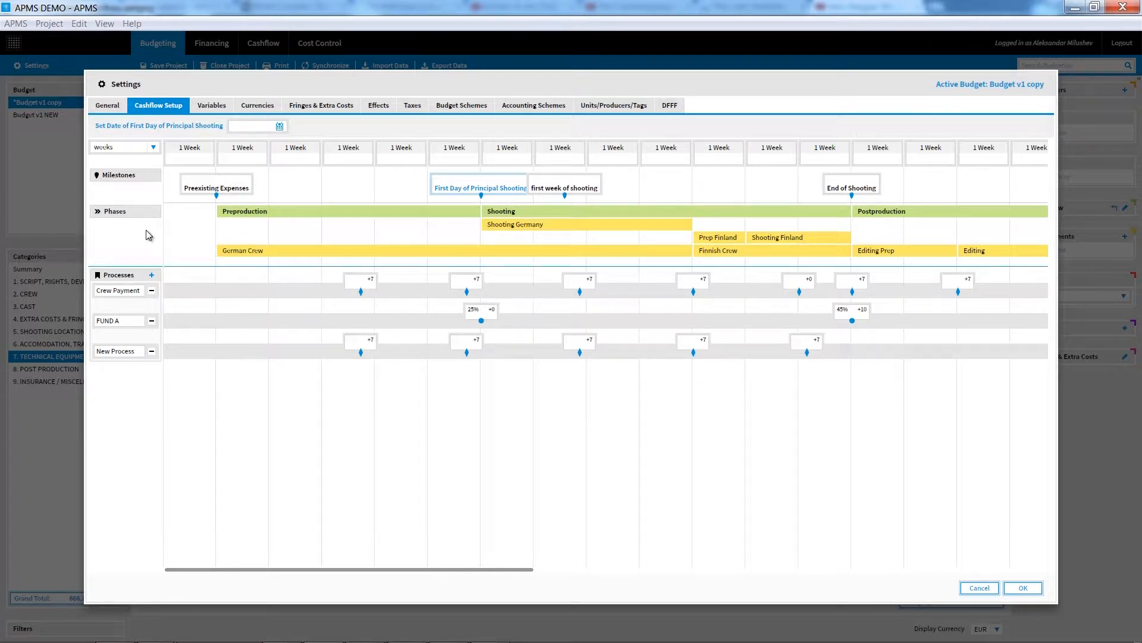
Step: Add a 4-day "casting" phase under Preproduction, attach it to the "first week of shooting" milestone, and shift that milestone to test the link
{"action": "left_click", "coordinate": [257, 231]}
{"action": "type", "text": "casting"}
{"action": "left_click", "coordinate": [385, 283]}
{"action": "left_click", "coordinate": [385, 284]}
{"action": "left_click", "coordinate": [385, 284]}
{"action": "left_click", "coordinate": [385, 296]}
{"action": "left_click", "coordinate": [385, 296]}
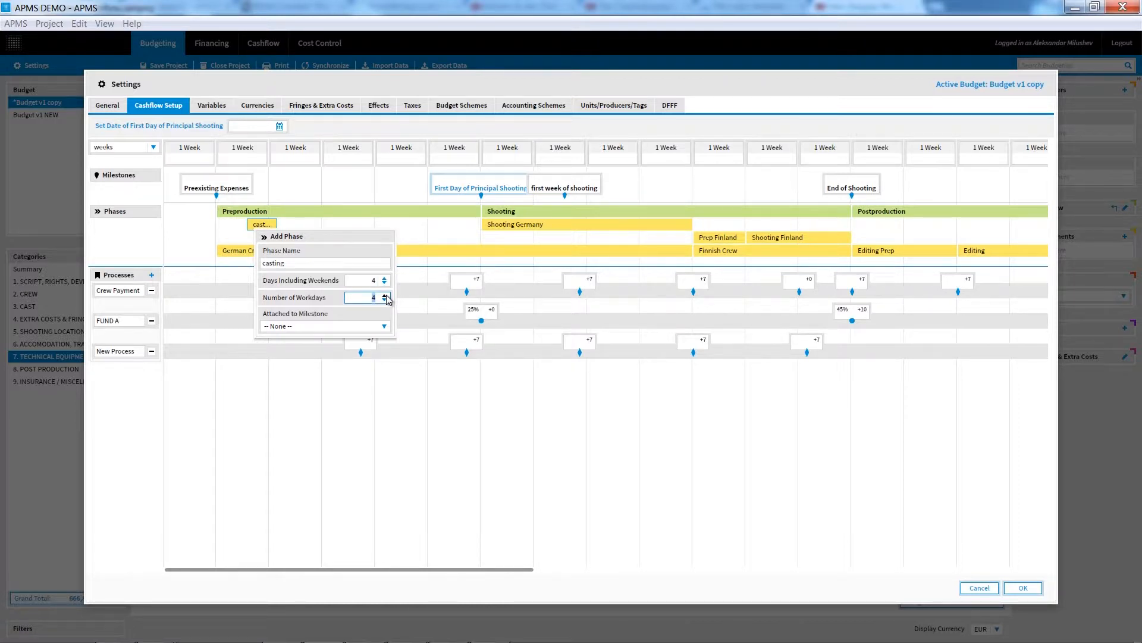
{"action": "left_click", "coordinate": [384, 326]}
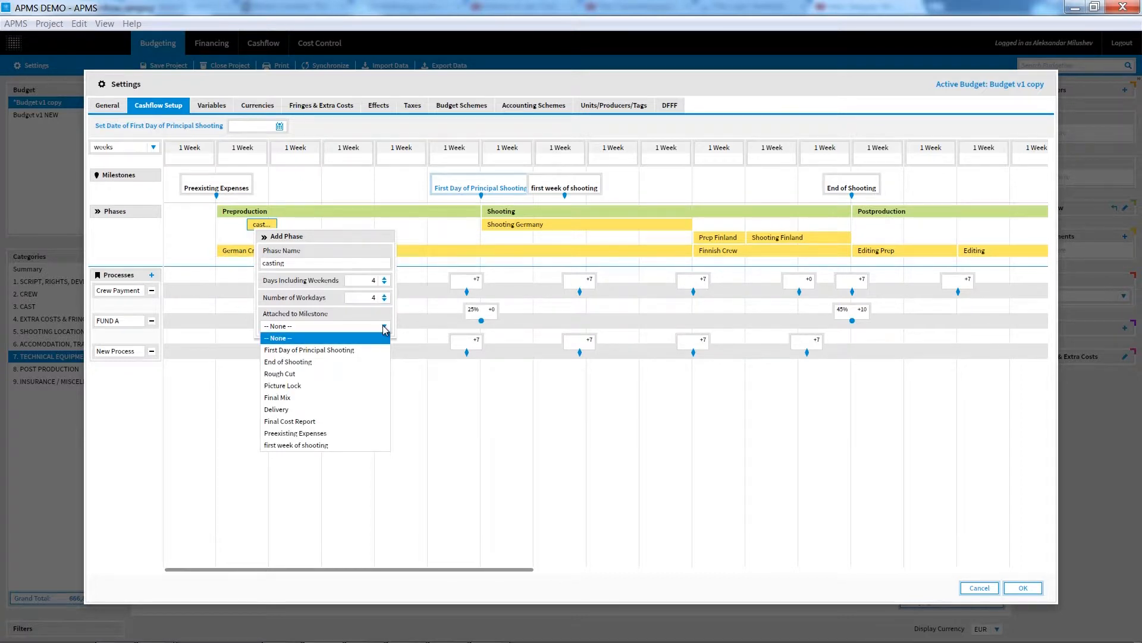
{"action": "left_click", "coordinate": [353, 446]}
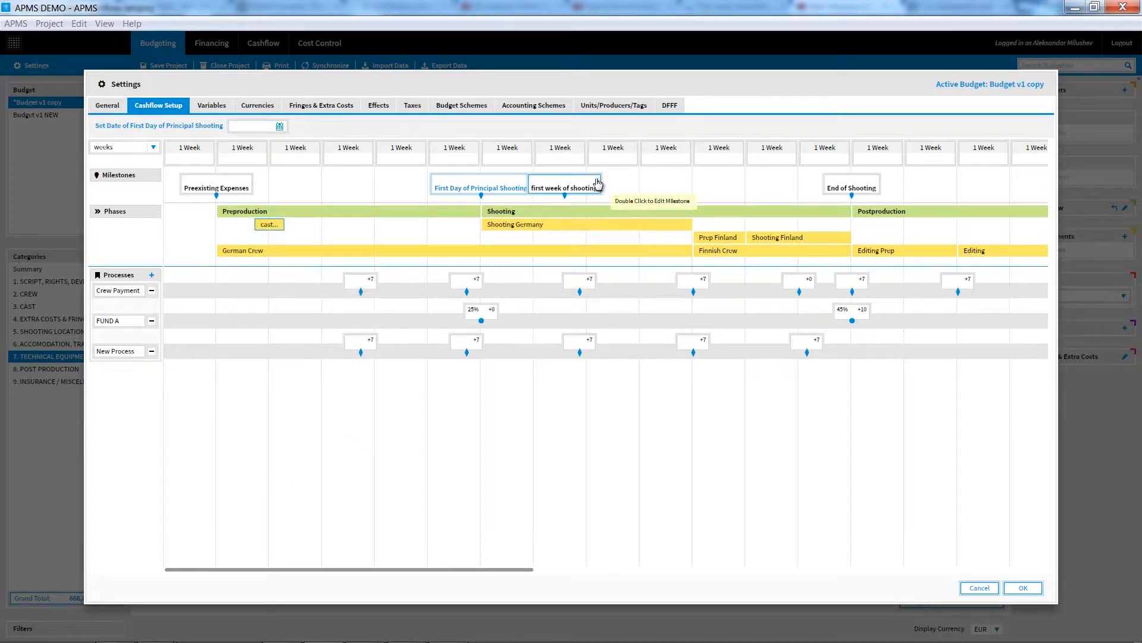
{"action": "left_click_drag", "start_coordinate": [598, 183], "coordinate": [569, 185]}
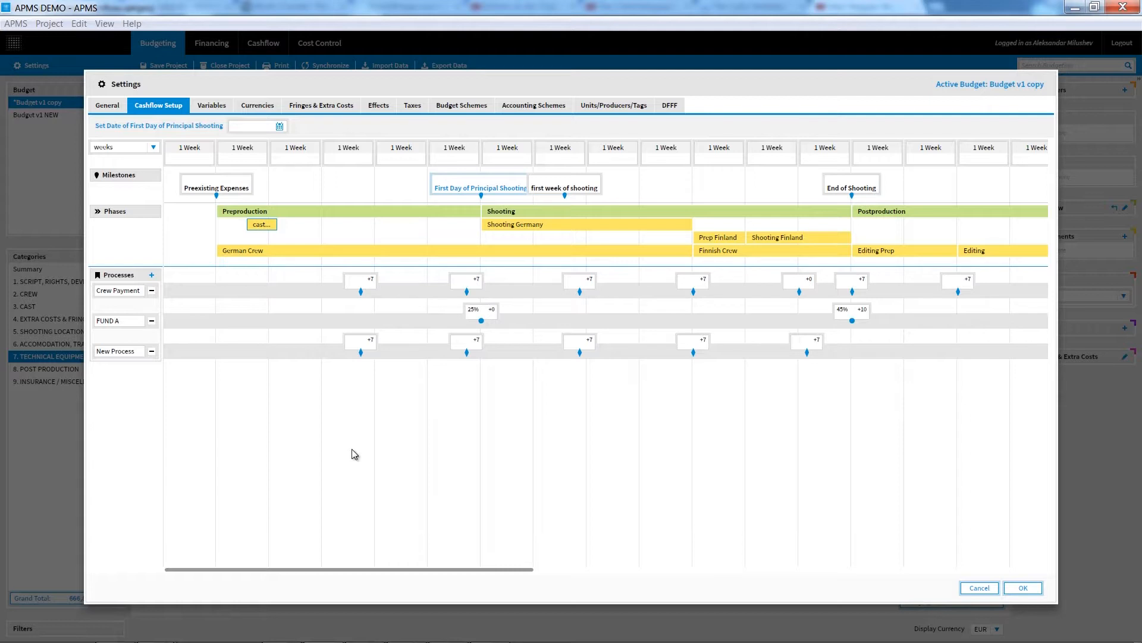
Step: Add an Accrued to Date cashflow process containing an early-preproduction event with a 5-day payment delay, attached to the "first week of shooting" milestone
{"action": "left_click", "coordinate": [153, 275]}
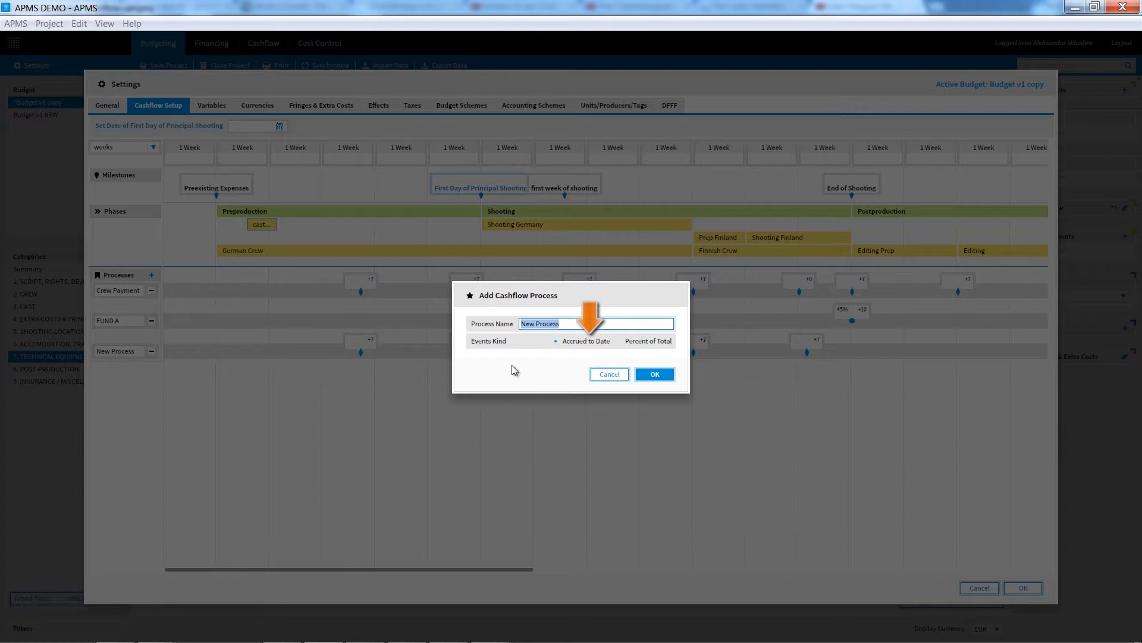
{"action": "key", "text": "Return"}
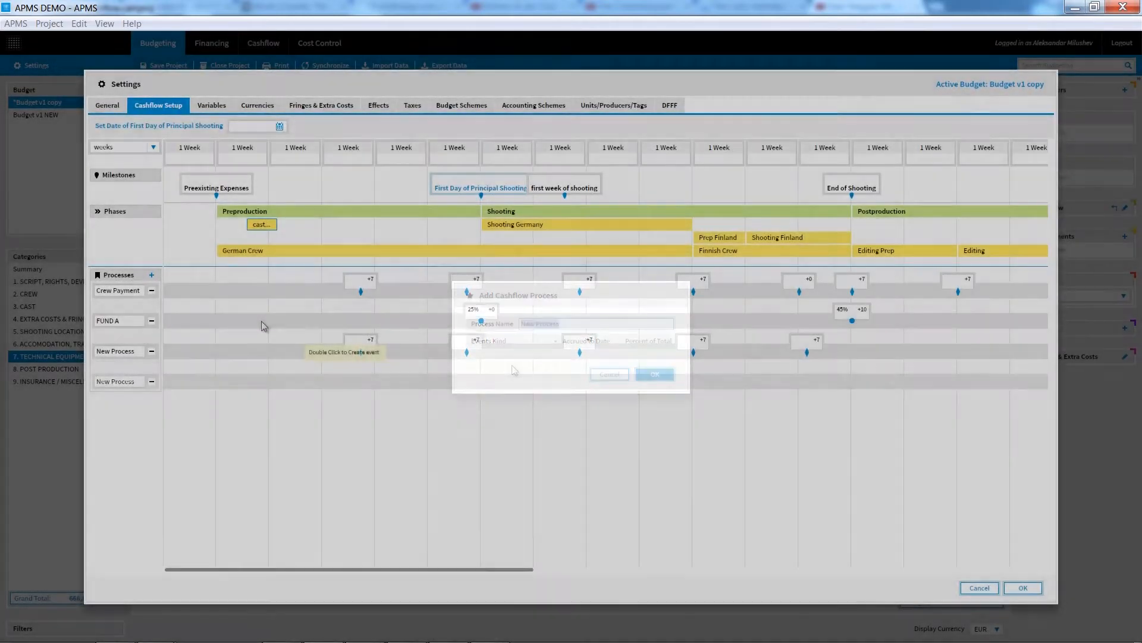
{"action": "double_click", "coordinate": [257, 383]}
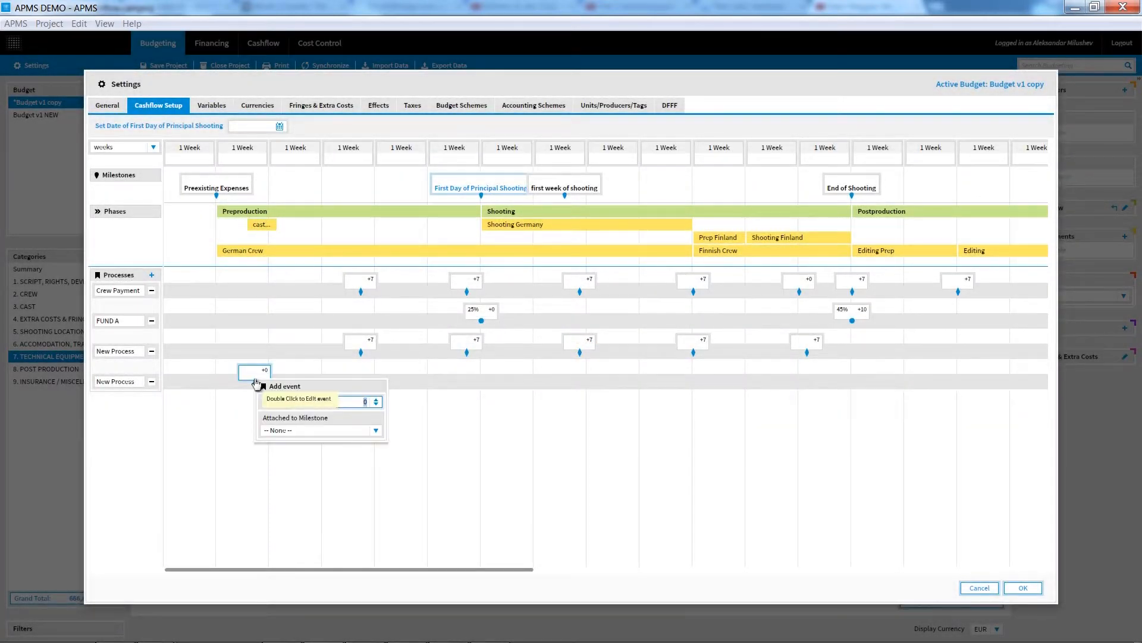
{"action": "left_click", "coordinate": [376, 399]}
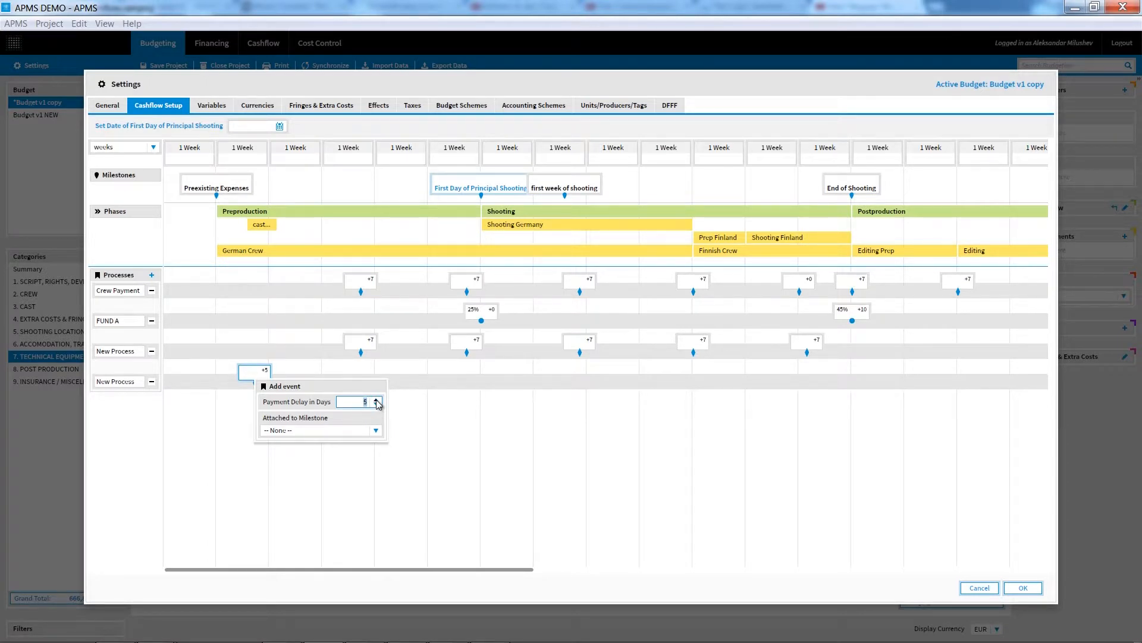
{"action": "left_click", "coordinate": [375, 429]}
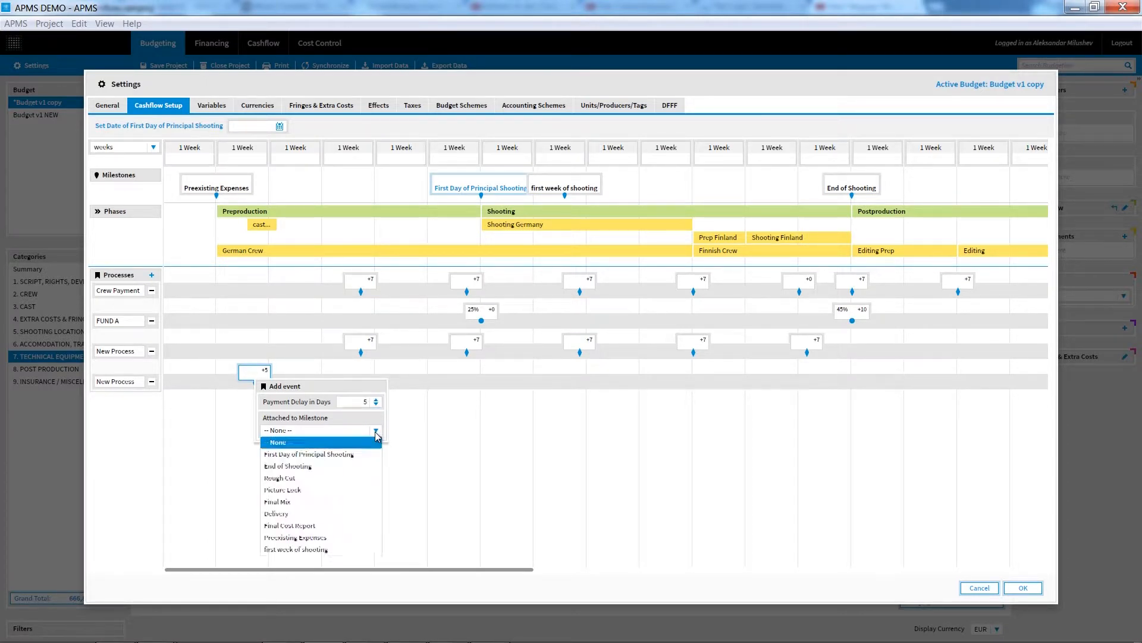
{"action": "left_click", "coordinate": [350, 548]}
{"action": "left_click", "coordinate": [350, 554]}
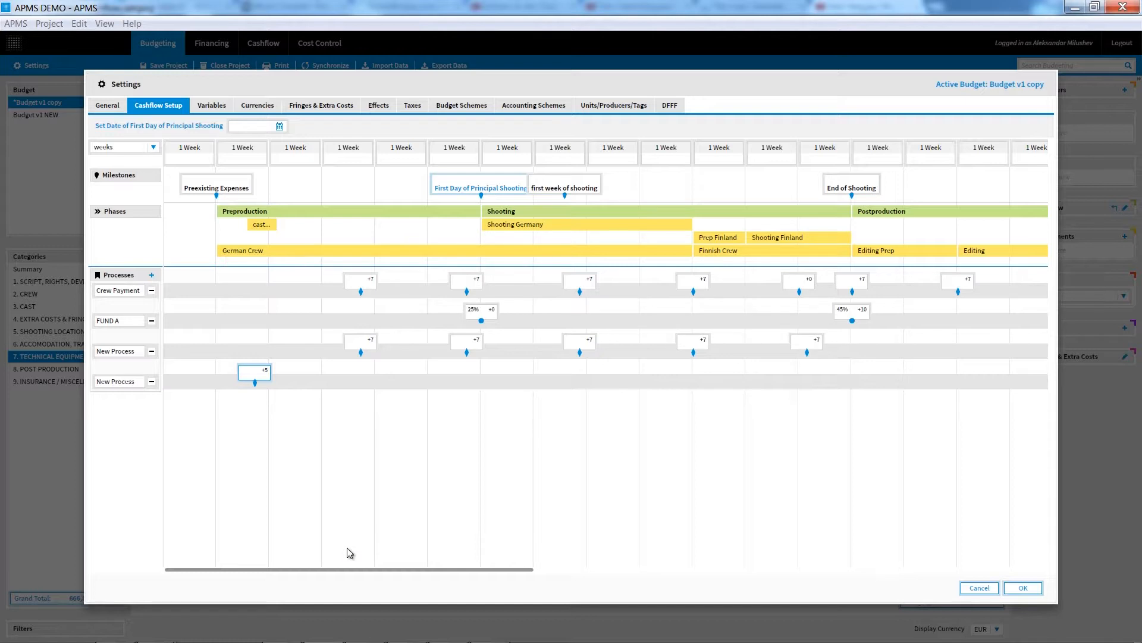
Step: Set the date of the first day of principal shooting to 17/06/2016 and reposition the "first week of shooting" milestone
{"action": "left_click", "coordinate": [281, 128]}
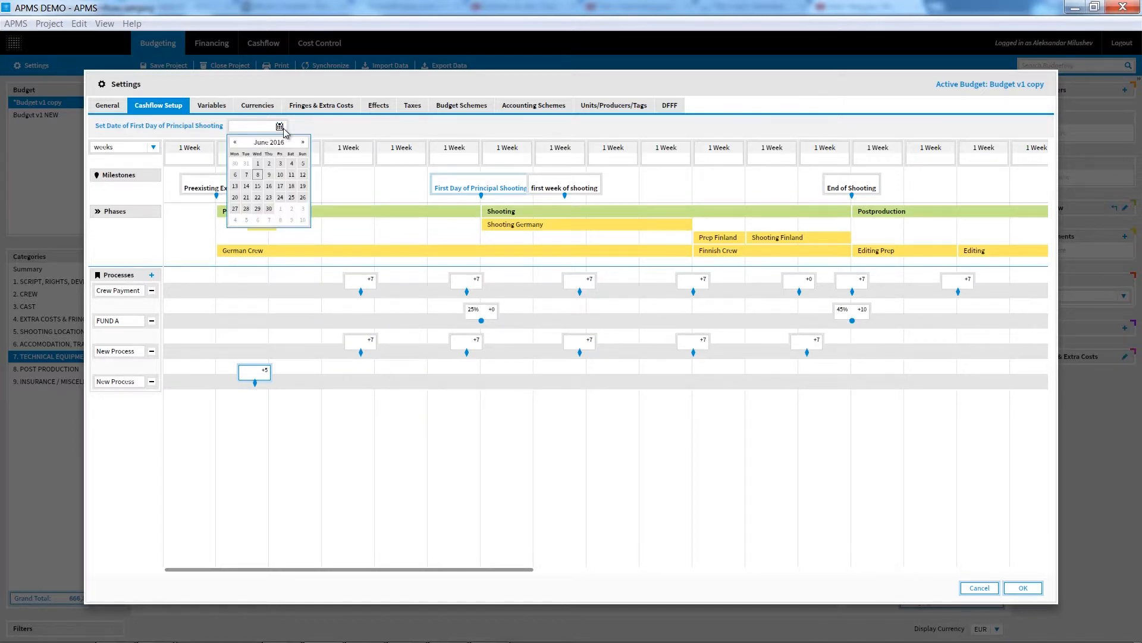
{"action": "left_click", "coordinate": [280, 187]}
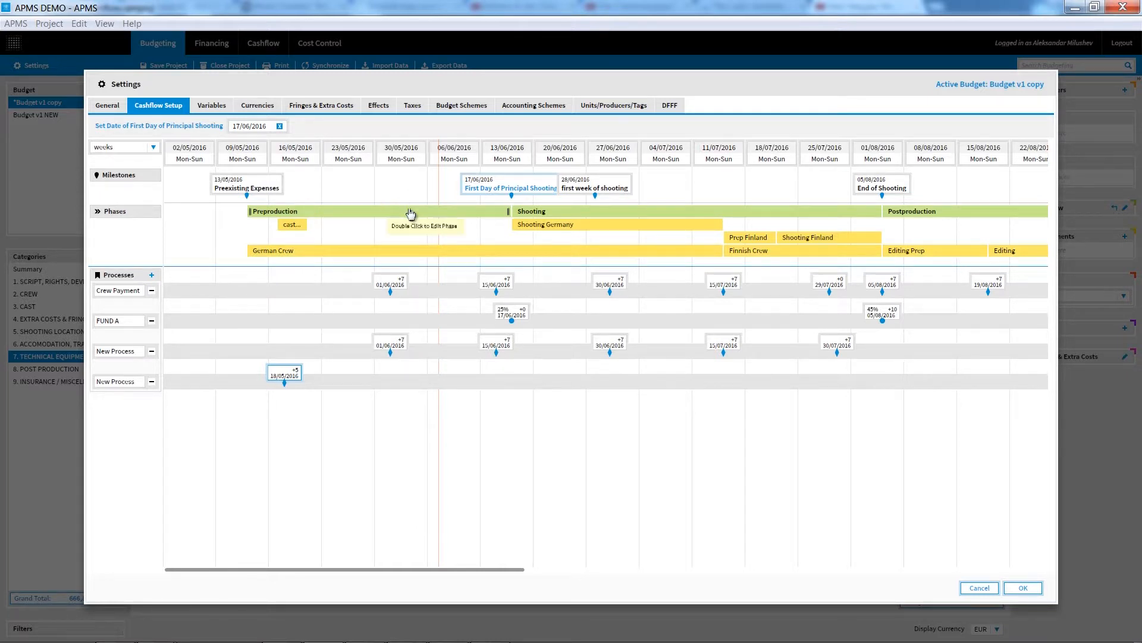
{"action": "mouse_move", "coordinate": [618, 183]}
{"action": "left_mouse_down"}
{"action": "mouse_move", "coordinate": [661, 182]}
{"action": "mouse_move", "coordinate": [601, 192]}
{"action": "left_mouse_up"}
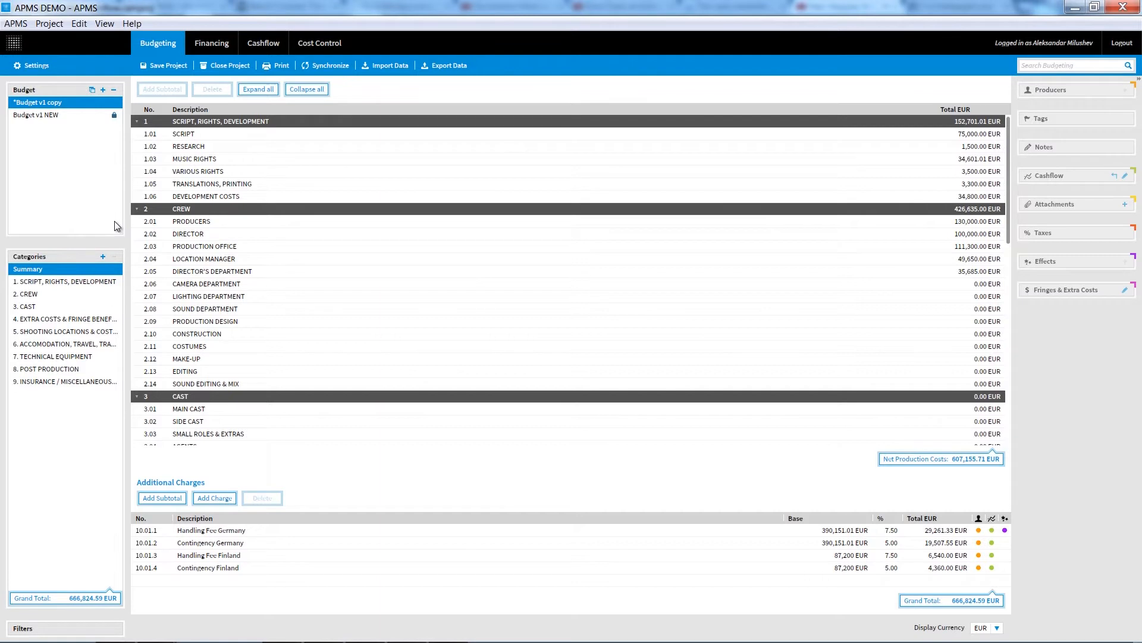
Step: Open the cashflow rule of the Camera Equipment, rental account in the Technical Equipment category
{"action": "left_click", "coordinate": [67, 357]}
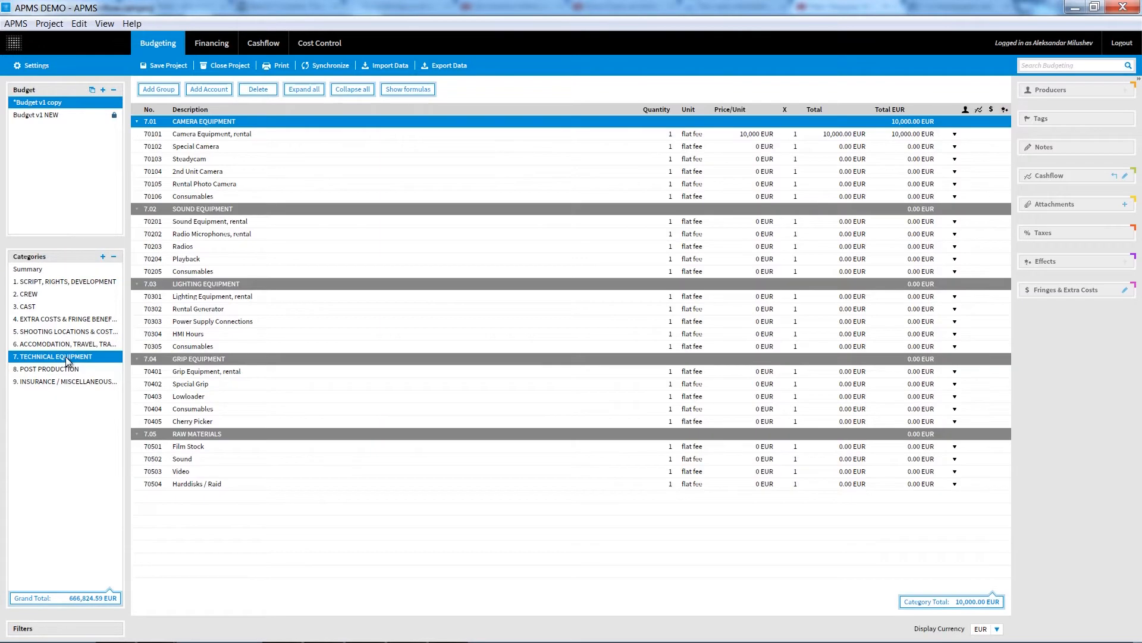
{"action": "left_click", "coordinate": [282, 138]}
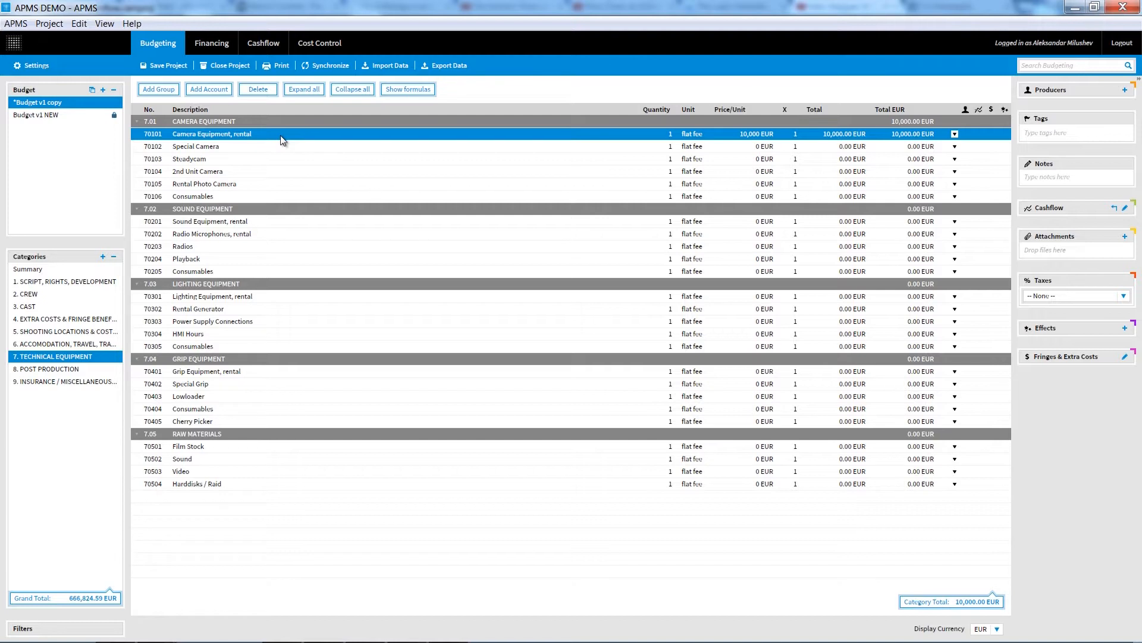
{"action": "left_click", "coordinate": [1125, 209]}
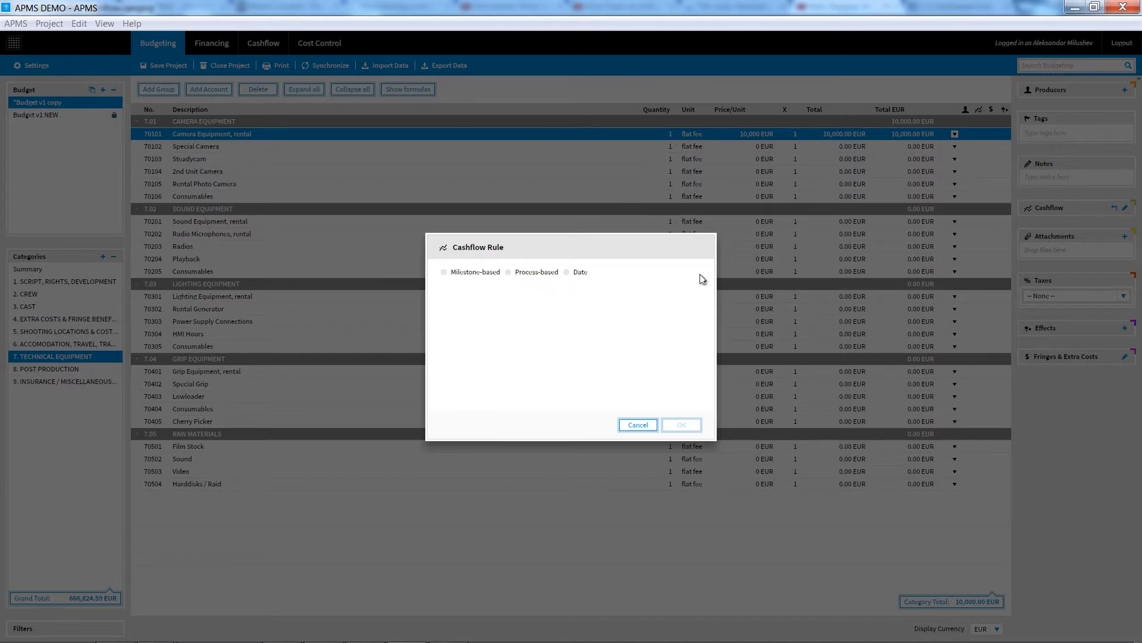
Step: Make the cashflow rule milestone-based, with 50% paid at First Day of Principal Shooting offset by -7 days
{"action": "left_click", "coordinate": [443, 273]}
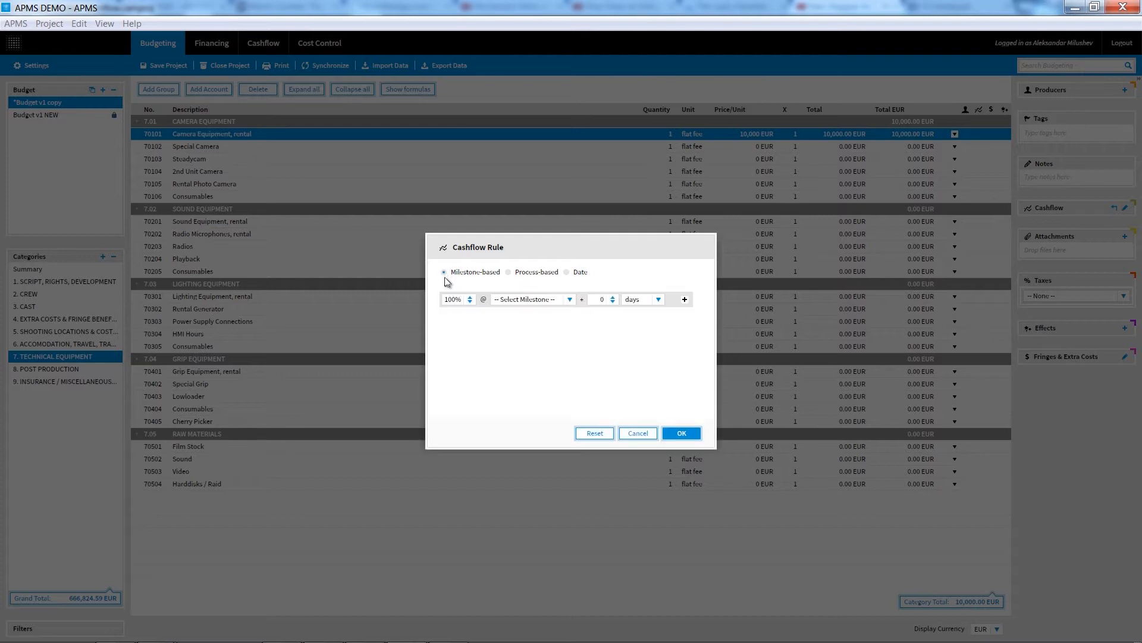
{"action": "double_click", "coordinate": [466, 302]}
{"action": "type", "text": "50"}
{"action": "left_click", "coordinate": [570, 302]}
{"action": "left_click", "coordinate": [565, 313]}
{"action": "left_click", "coordinate": [600, 301]}
{"action": "type", "text": "-7"}
Step: Add a second 50% instalment to the milestone-based rule, paid 7 days after End of Shooting
{"action": "left_click", "coordinate": [685, 299]}
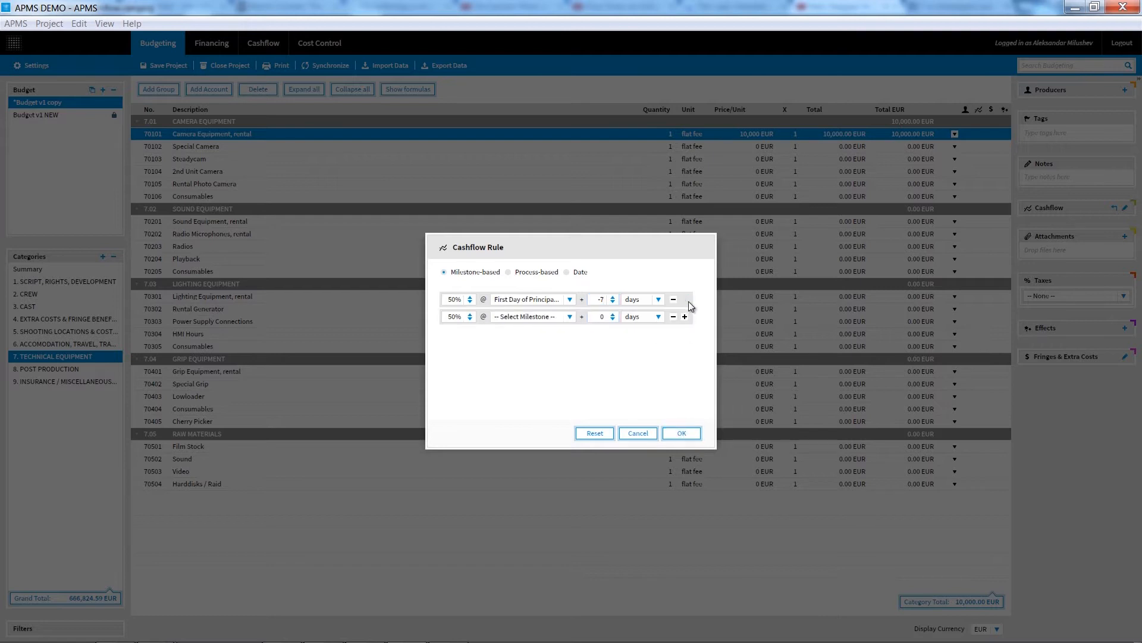
{"action": "left_click", "coordinate": [568, 317]}
{"action": "left_click", "coordinate": [564, 338]}
{"action": "left_click", "coordinate": [595, 316]}
{"action": "type", "text": "7"}
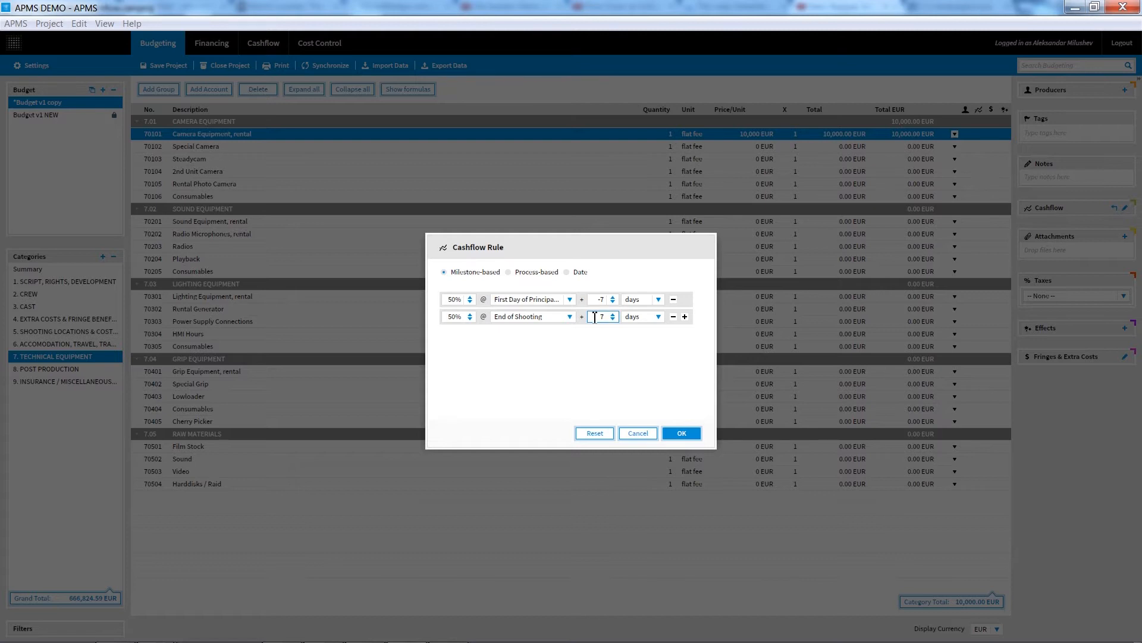
Step: Make the camera rental's cashflow rule process-based, using the Crew Payment process and the Shooting phase, and apply it
{"action": "left_click", "coordinate": [508, 273]}
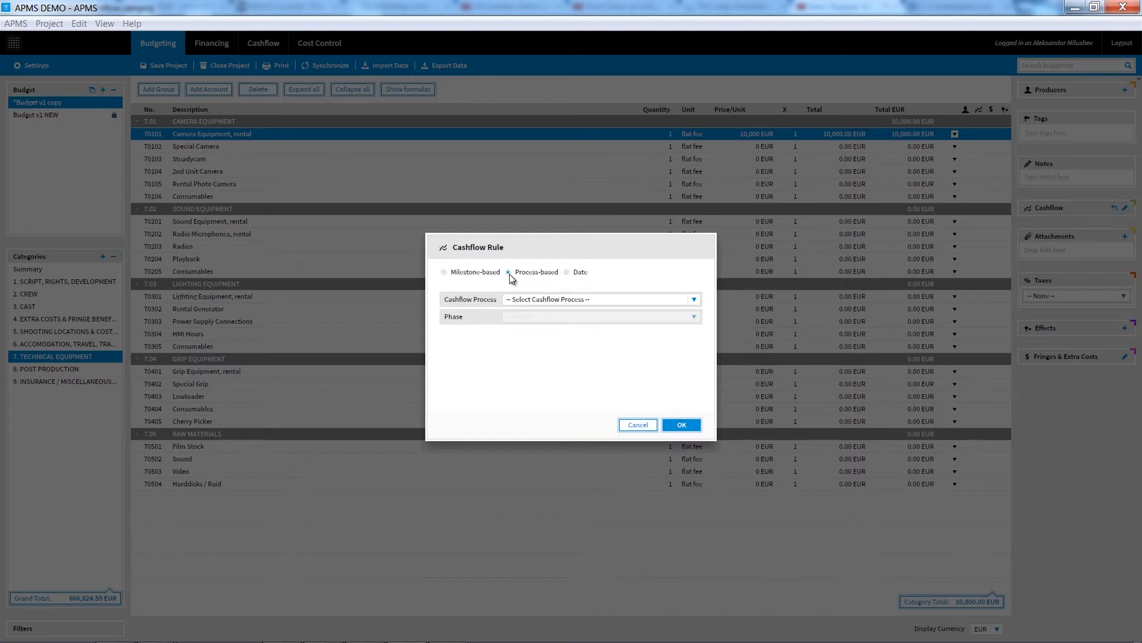
{"action": "left_click", "coordinate": [518, 299]}
{"action": "left_click", "coordinate": [529, 310]}
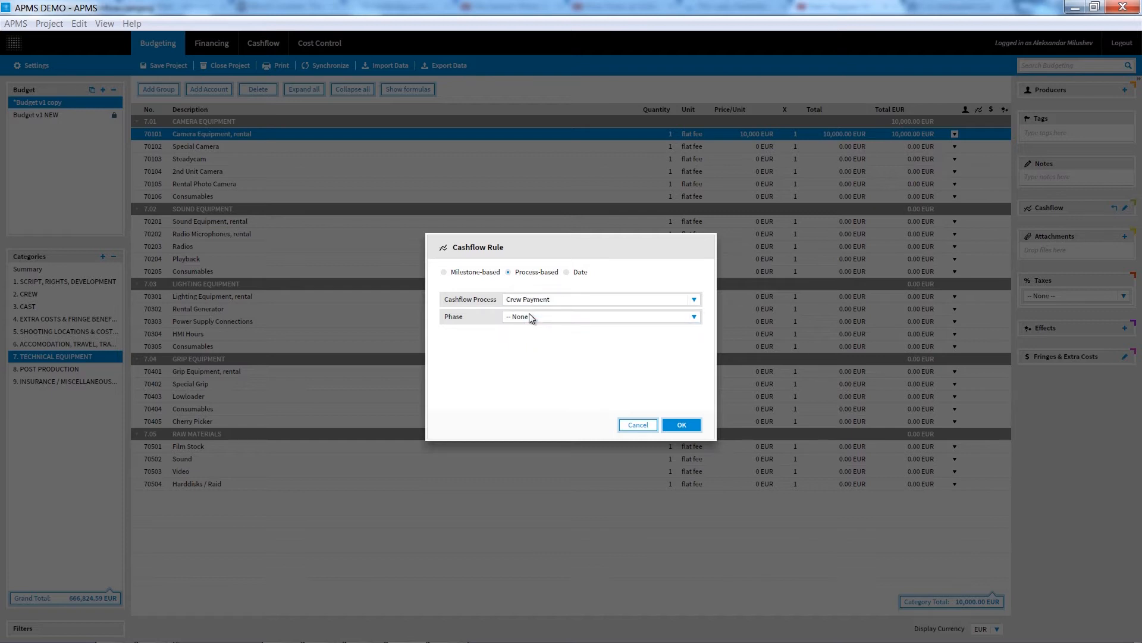
{"action": "left_click", "coordinate": [530, 314]}
{"action": "left_click", "coordinate": [547, 352]}
{"action": "left_click", "coordinate": [667, 426]}
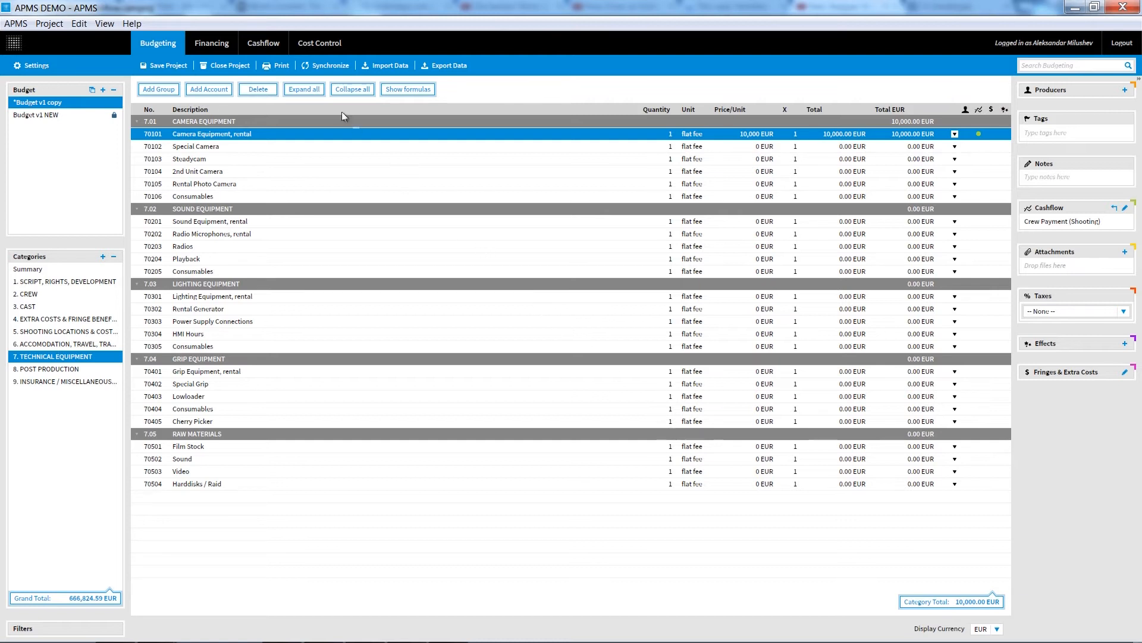
Step: Create a cashflow named "new" with Budget v1 NEW as expenses source and 1 Financing plan as income source
{"action": "left_click", "coordinate": [273, 42]}
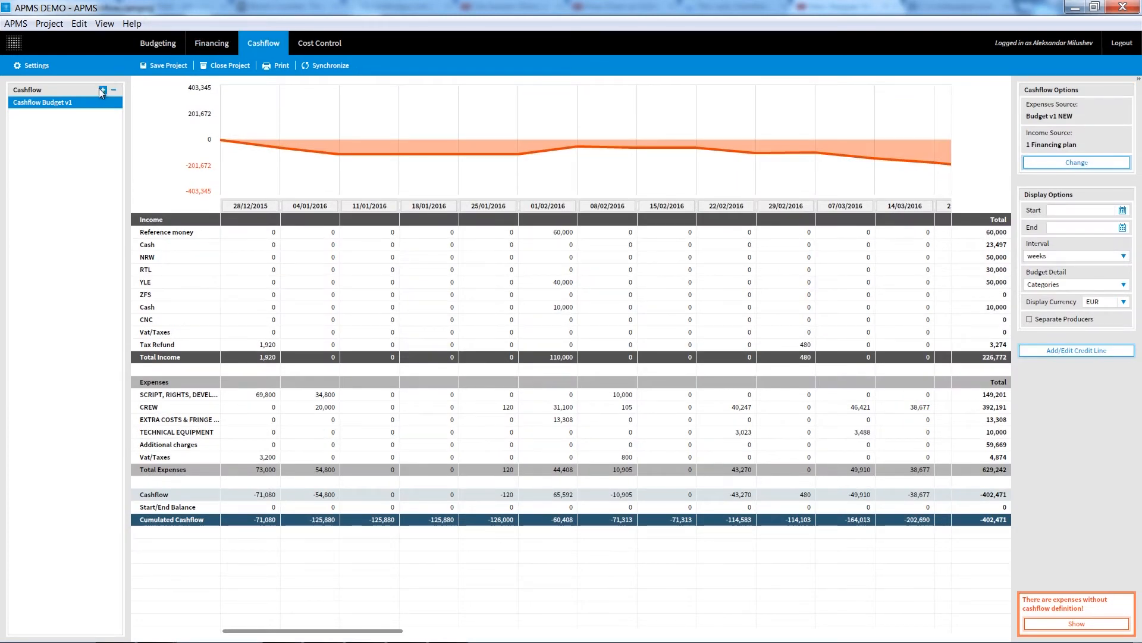
{"action": "left_click", "coordinate": [101, 89]}
{"action": "type", "text": "new"}
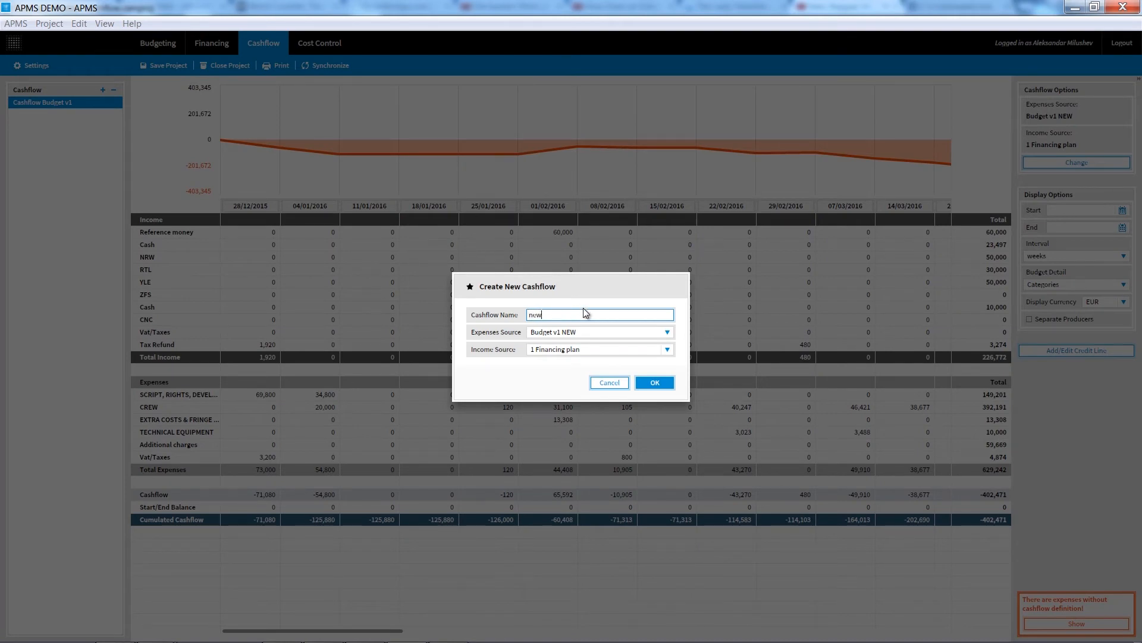
{"action": "left_click", "coordinate": [598, 334]}
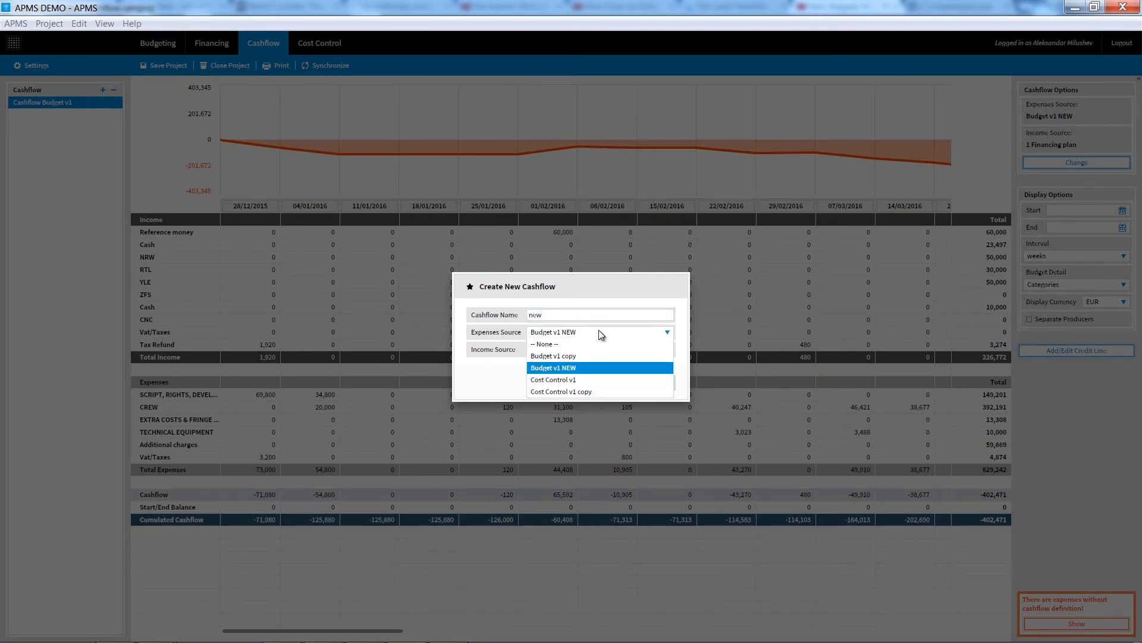
{"action": "left_click", "coordinate": [591, 365]}
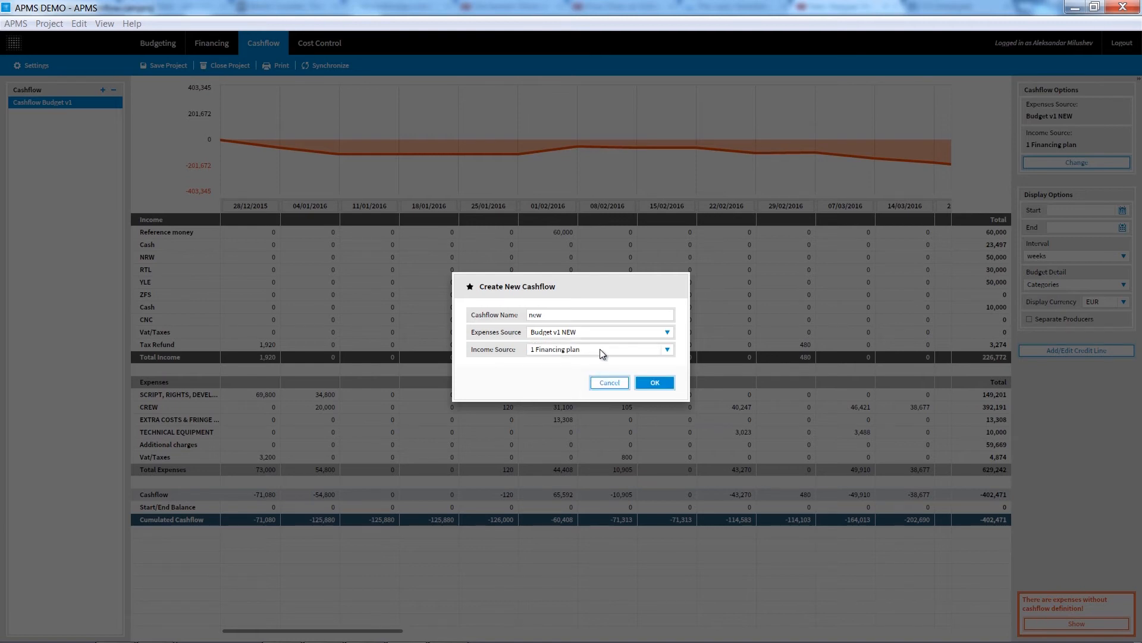
{"action": "left_click", "coordinate": [599, 353]}
{"action": "left_click", "coordinate": [595, 373]}
{"action": "left_click", "coordinate": [644, 384]}
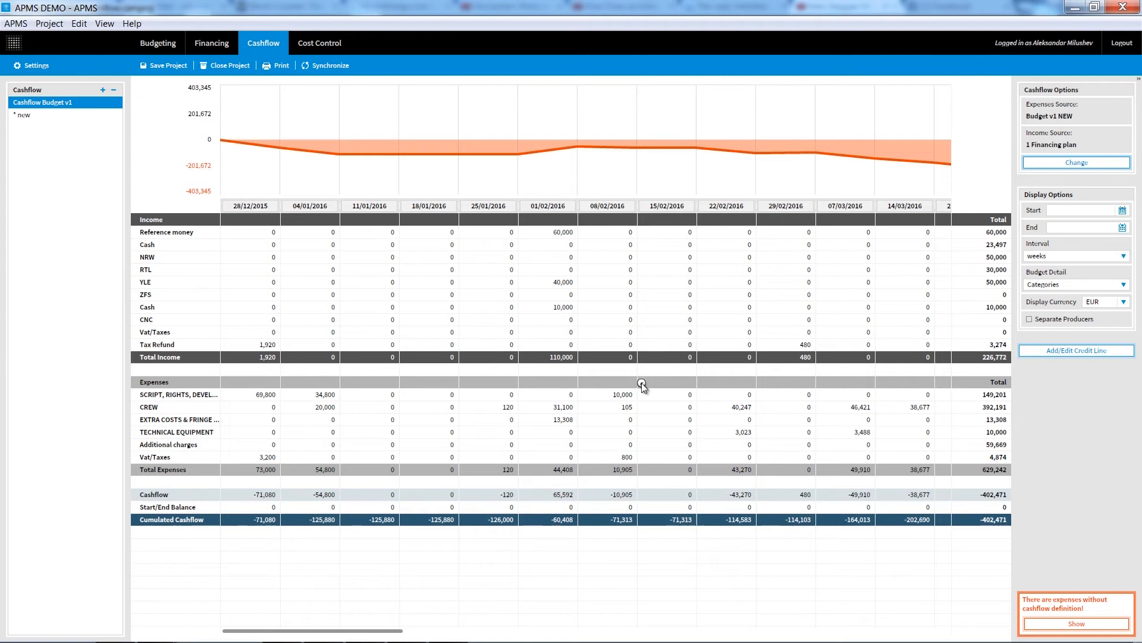